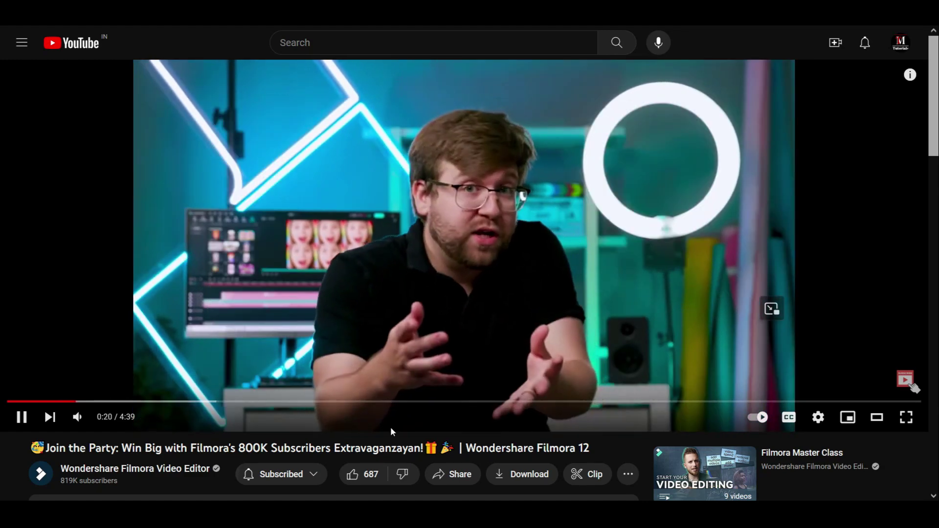
# Like the Filmora video on YouTube and copy its share link from the Share dialog.
pyautogui.click(356, 475)
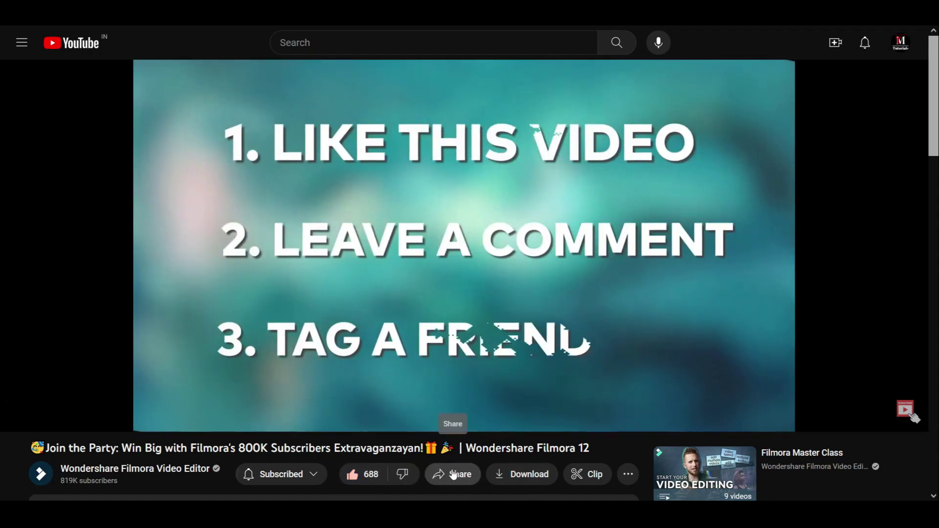
pyautogui.click(451, 473)
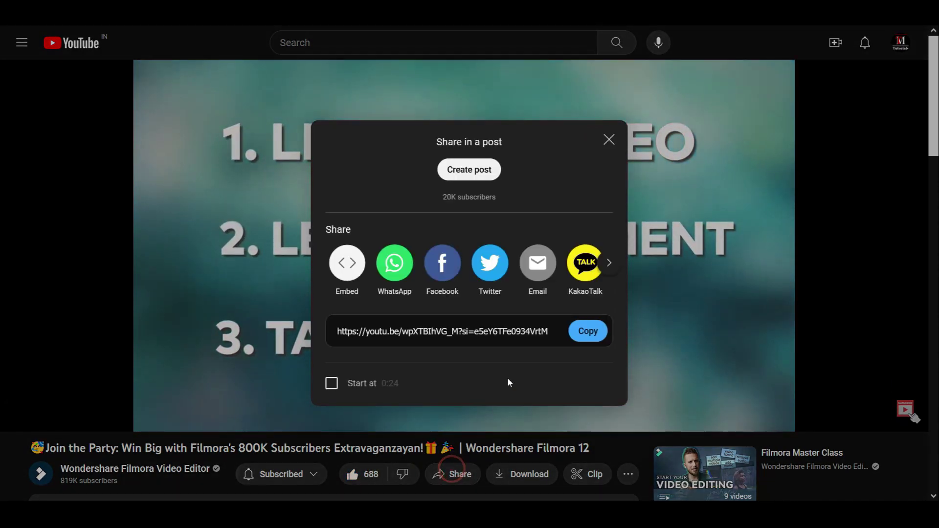
pyautogui.click(588, 332)
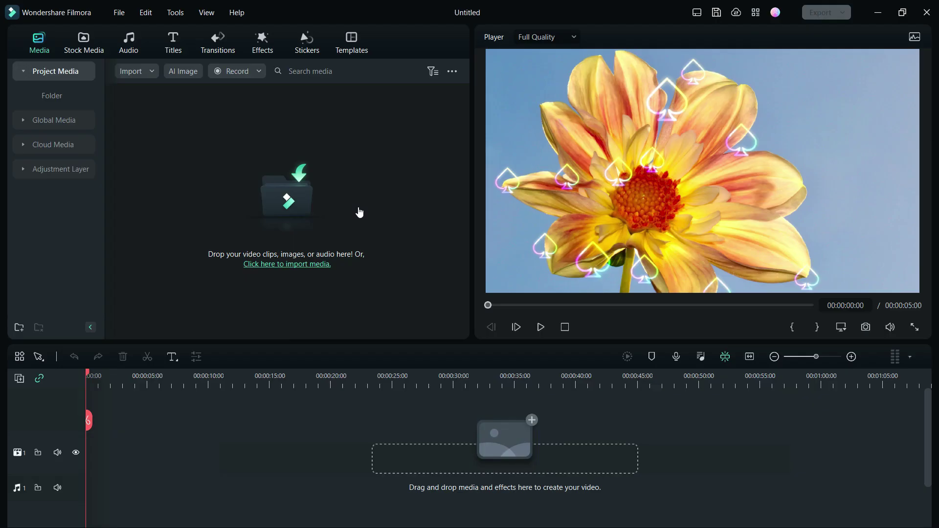
# In AI Image, enter the prompt 'a small girl wearing white dress playing under a tree, in a moonlit night'.
pyautogui.click(184, 72)
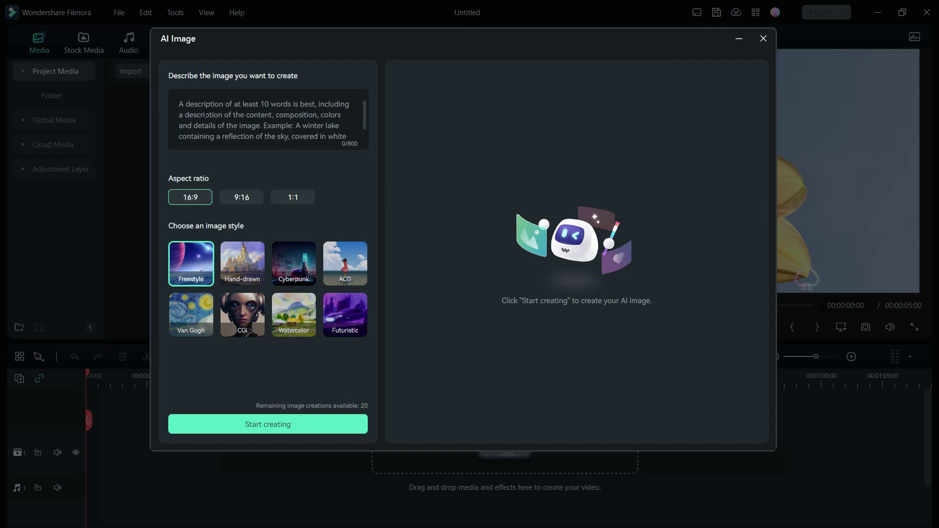
pyautogui.scroll(-1, 268, 122)
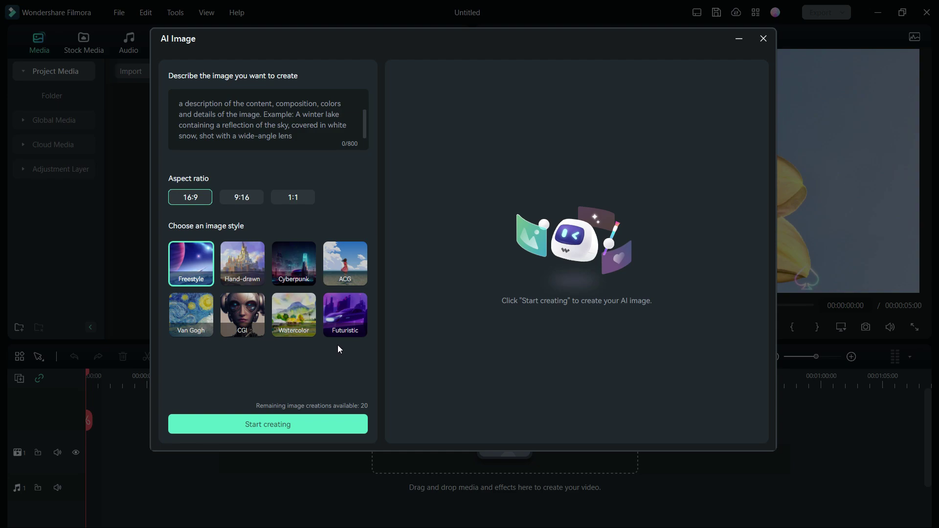
pyautogui.click(247, 112)
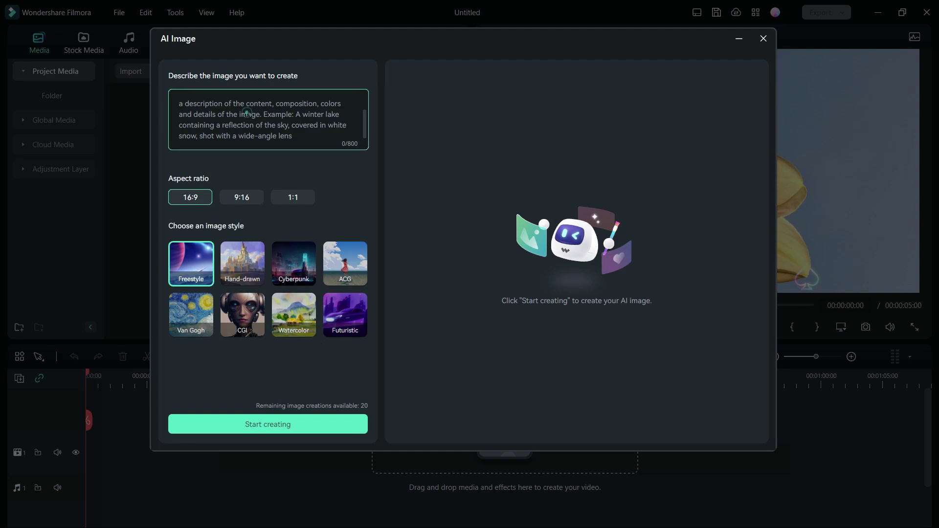
pyautogui.write('a small girl wearing white dress playing und')
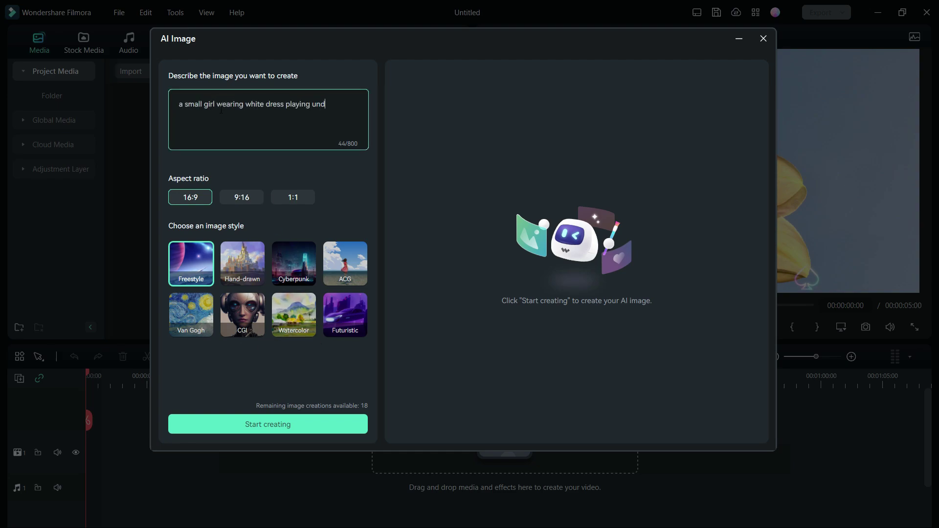
pyautogui.write('er a tree, in a moonlit night')
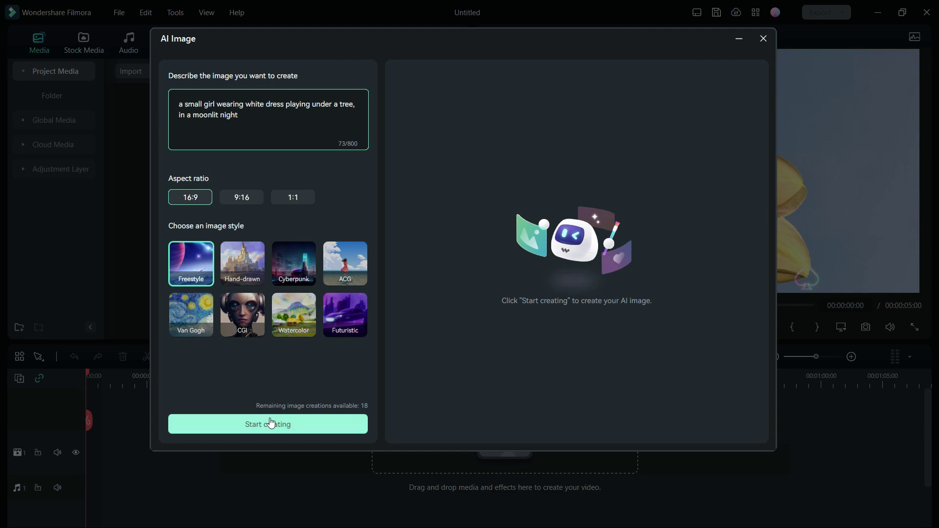
# Generate the moonlit image, save it to project media and place it on the video track.
pyautogui.click(268, 422)
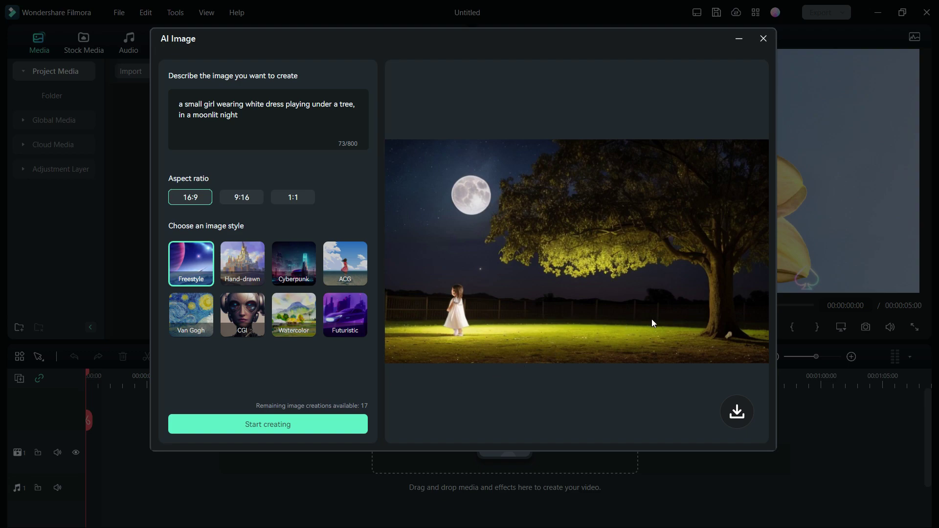
pyautogui.click(737, 413)
pyautogui.moveTo(261, 137); pyautogui.dragTo(122, 447)
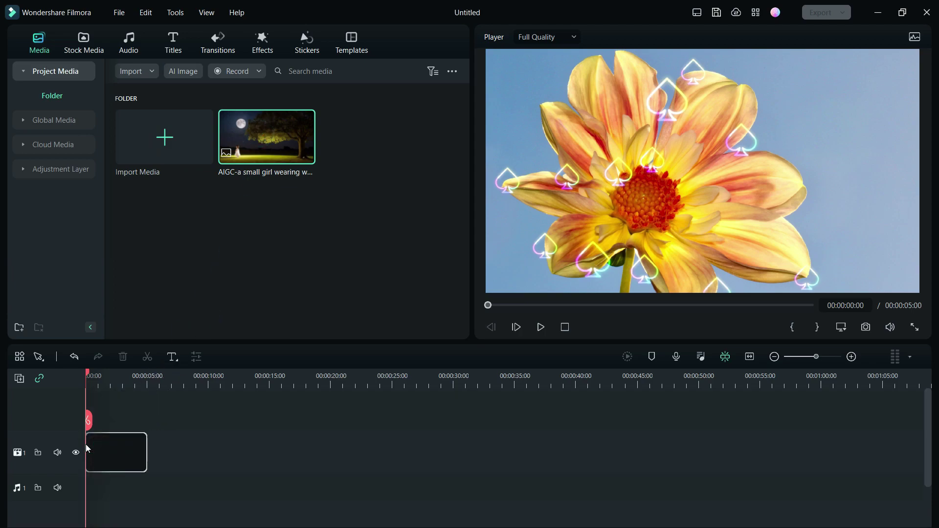
# Describe a red car racing through a busy city and generate it in Cyberpunk style.
pyautogui.write('a red car racing in a busy city')
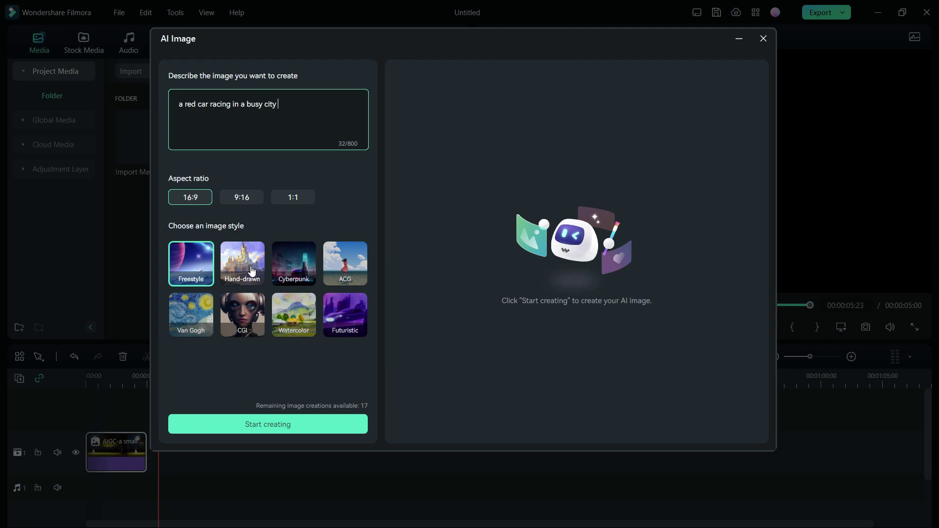
pyautogui.click(296, 270)
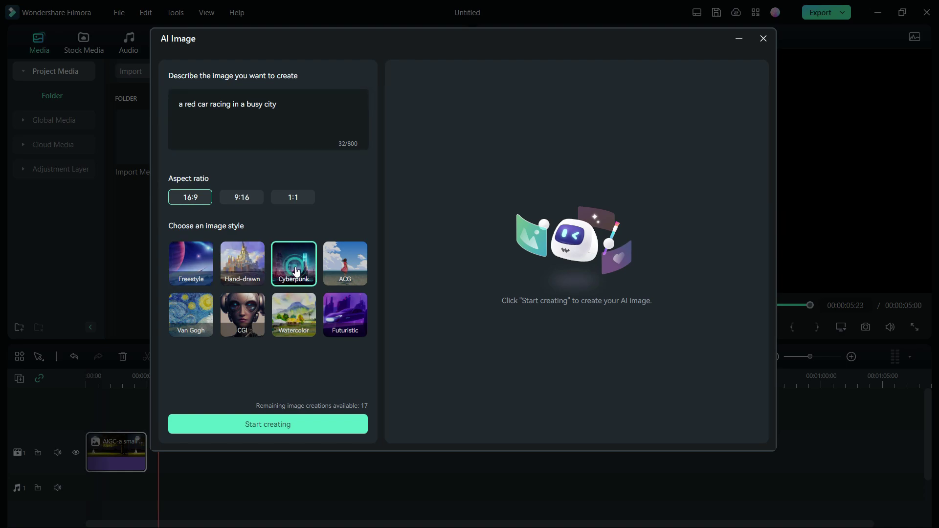
pyautogui.click(268, 424)
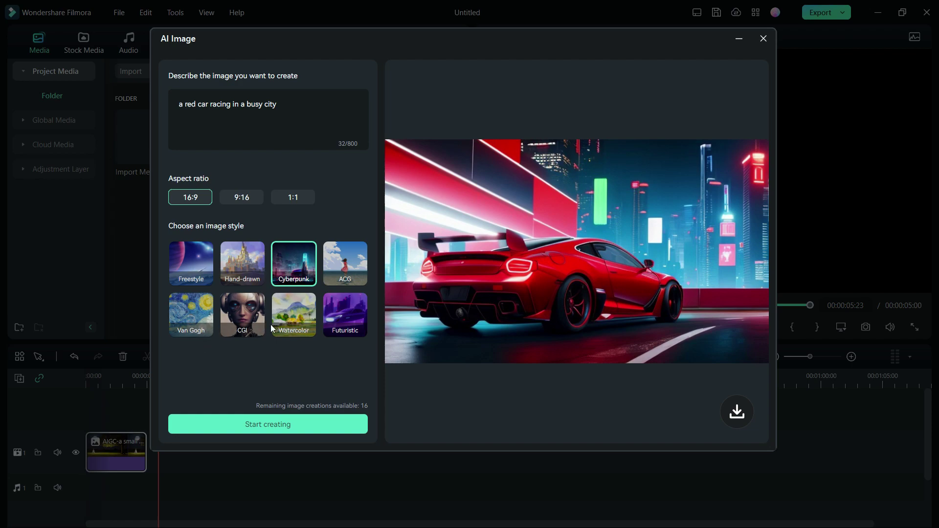
# Regenerate the red car image in Watercolor style and download it into the project.
pyautogui.click(289, 316)
pyautogui.click(268, 424)
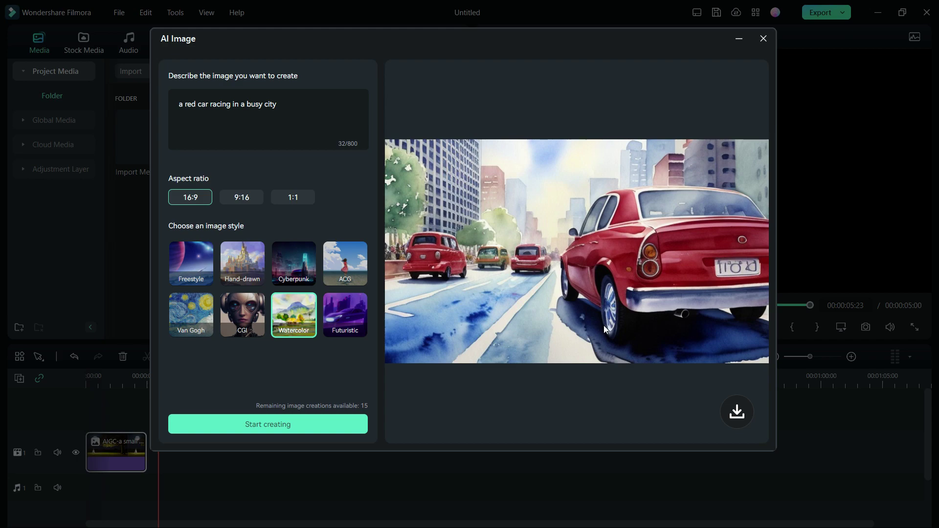
pyautogui.click(737, 412)
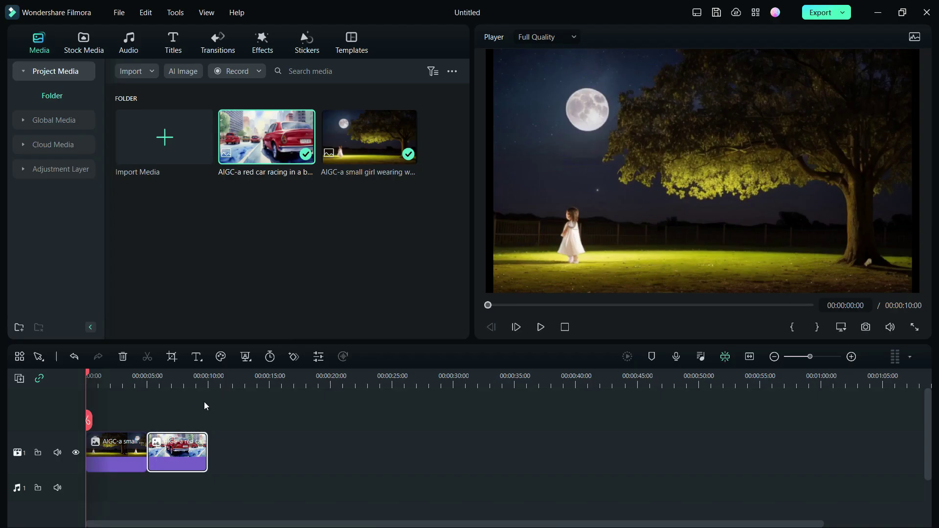
# Add a Quick Text 'Text Here' title on a new track above the moonlit clip.
pyautogui.click(197, 365)
pyautogui.click(215, 377)
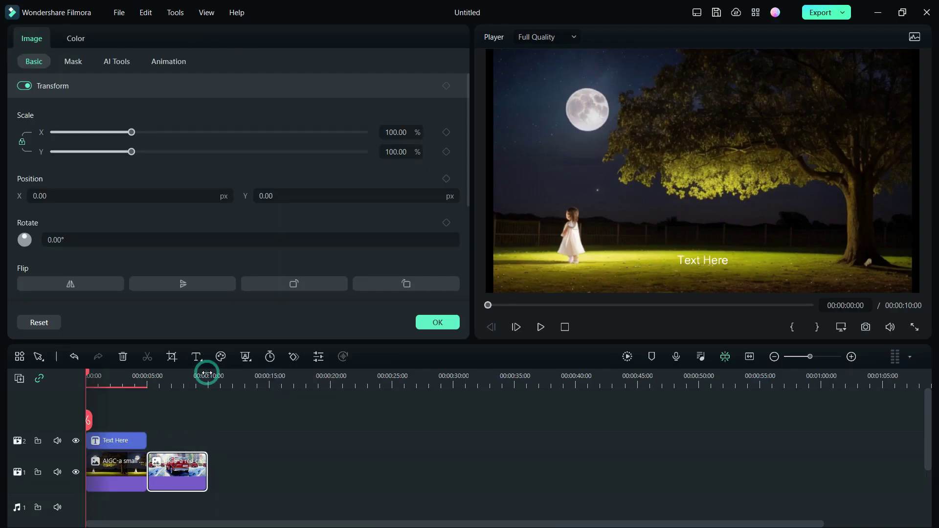
pyautogui.click(126, 443)
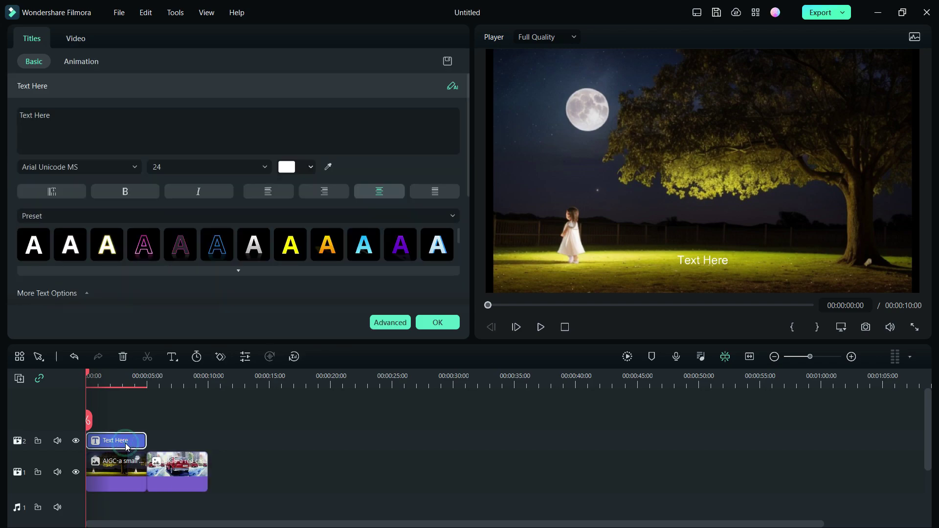
# Ask AI Copywriting to 'write a youtube script on how to make money onlin'.
pyautogui.click(451, 88)
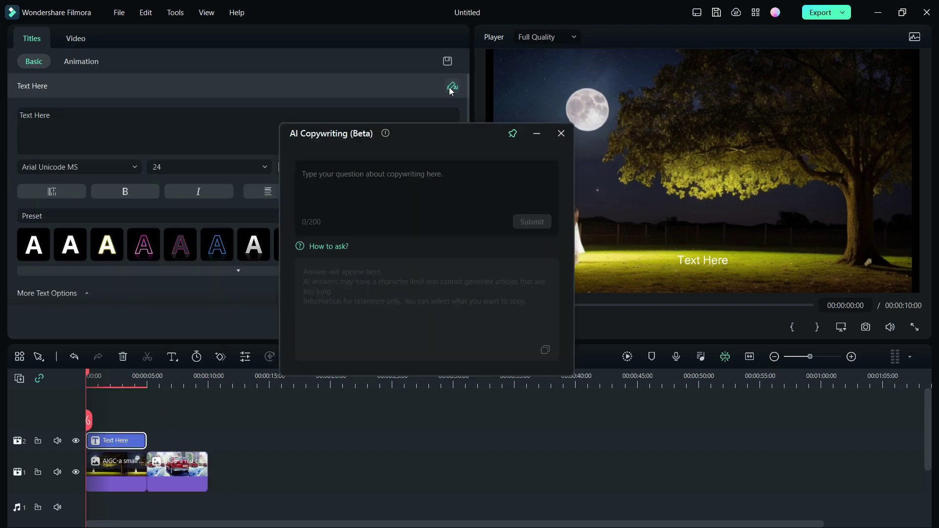
pyautogui.click(427, 201)
pyautogui.write('write a youtub')
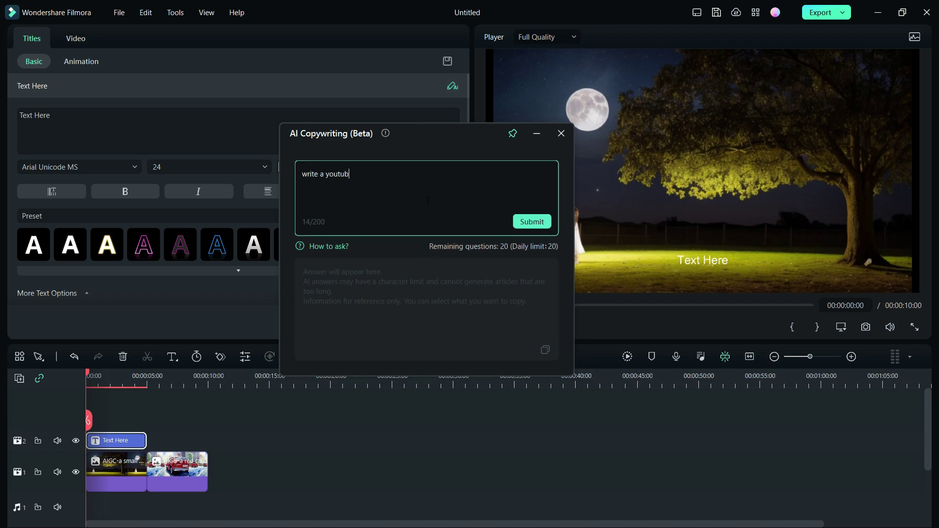
pyautogui.write('e script on how to make money online')
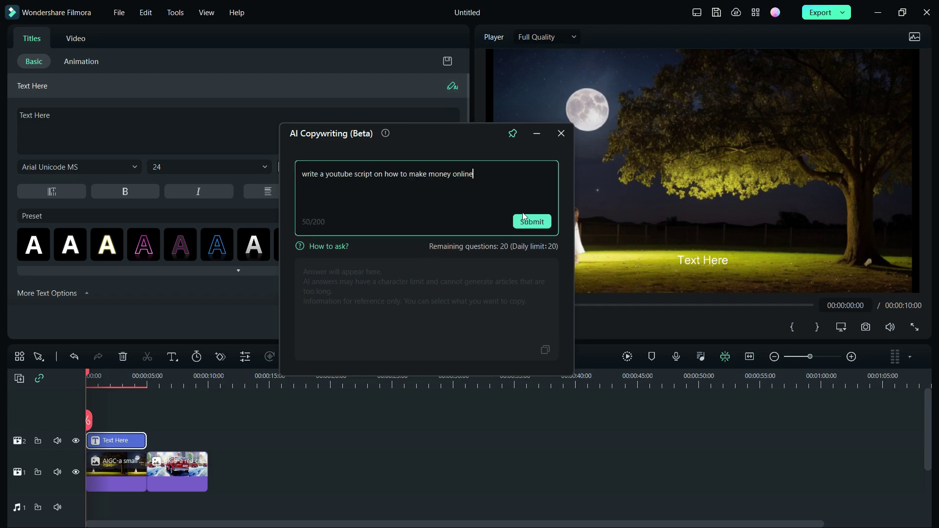
pyautogui.click(522, 217)
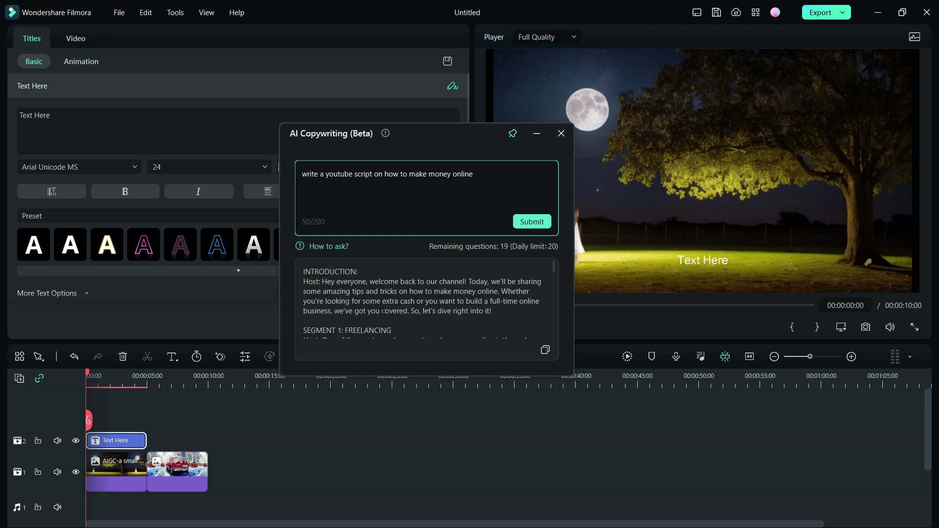
# Select the introduction paragraph of the generated YouTube script.
pyautogui.click(383, 311)
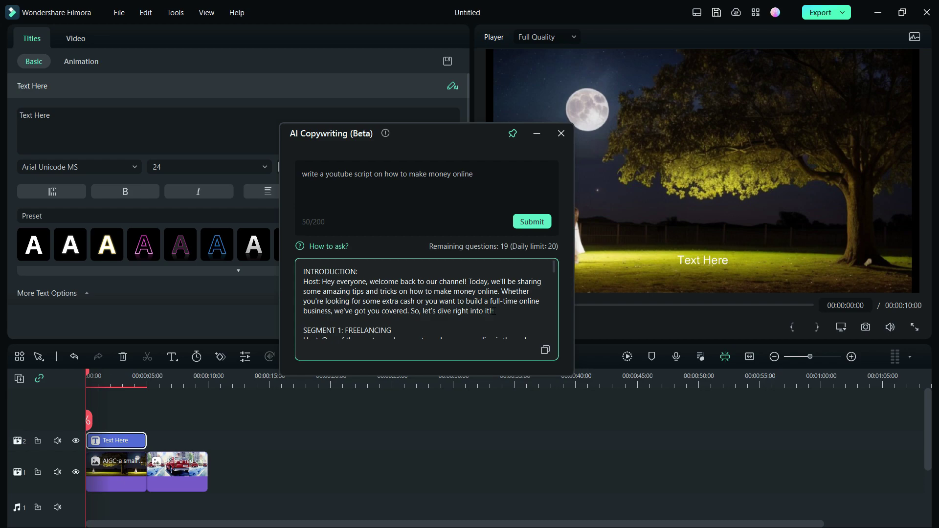
pyautogui.moveTo(493, 311); pyautogui.dragTo(318, 283)
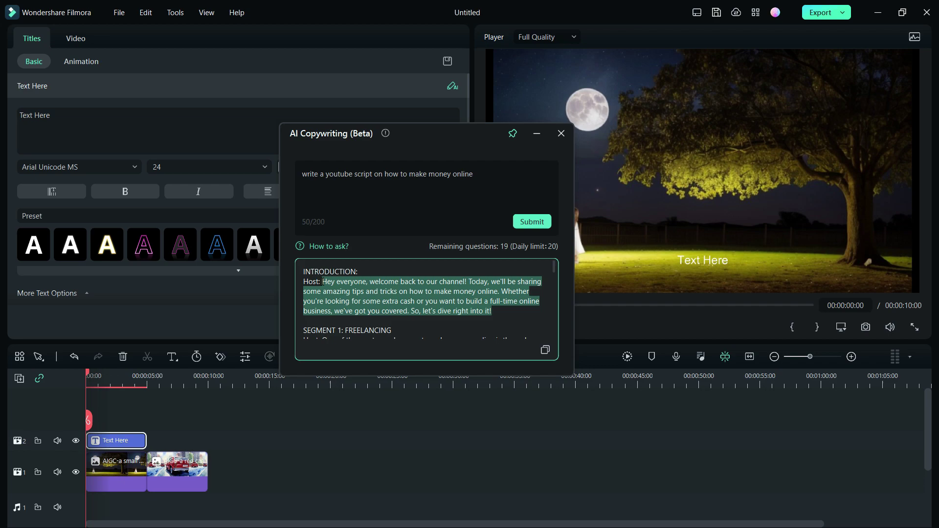
pyautogui.scroll(-10, 401, 293)
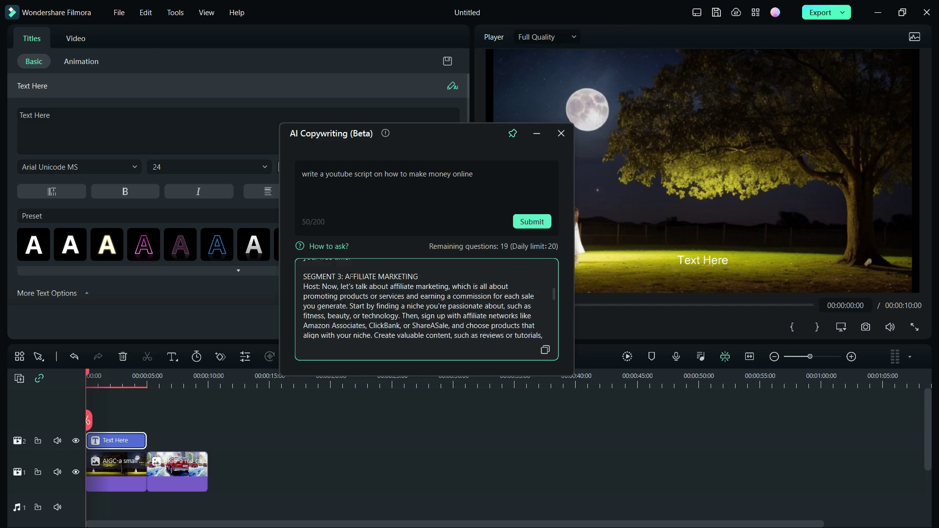
pyautogui.scroll(-5, 352, 276)
pyautogui.scroll(15, 342, 279)
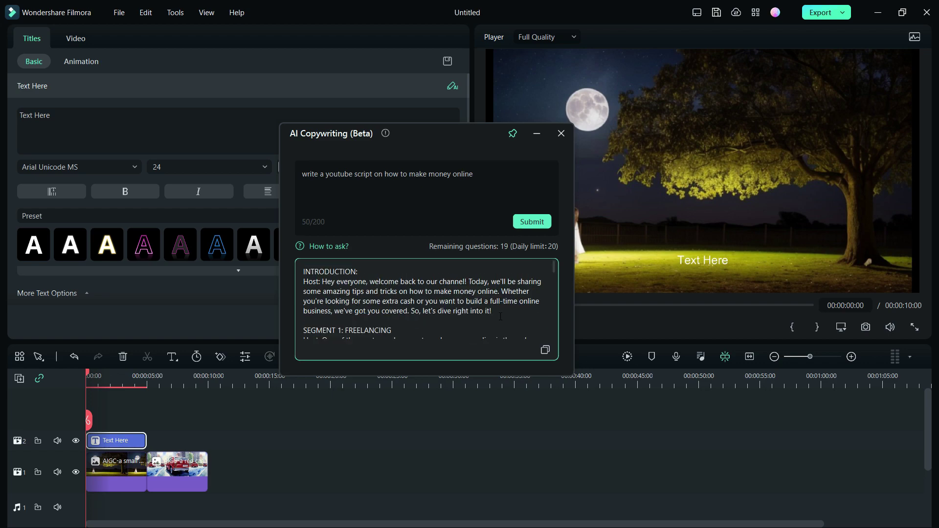
# Copy the selected script introduction and hide the AI Copywriting window.
pyautogui.rightClick(329, 282)
pyautogui.click(340, 289)
pyautogui.click(536, 133)
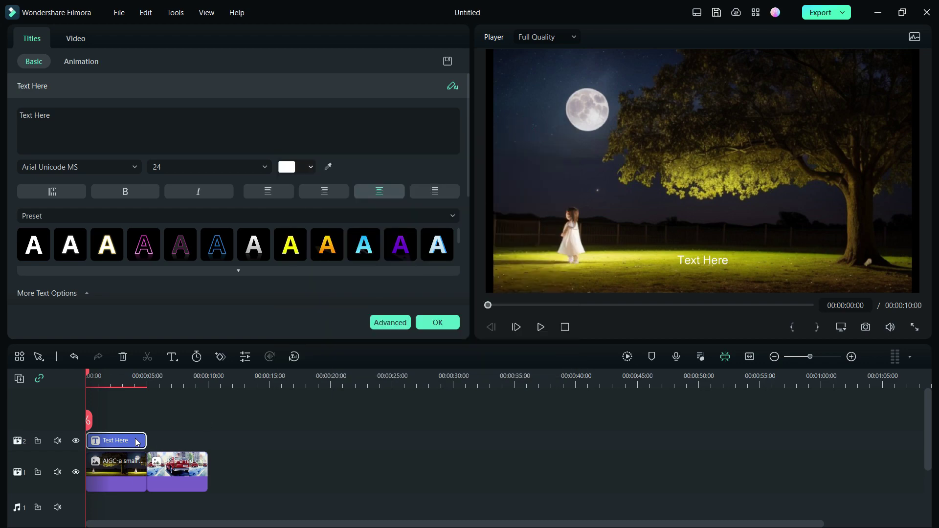
# Paste the introduction over the 'Text Here' placeholder in the title.
pyautogui.doubleClick(715, 264)
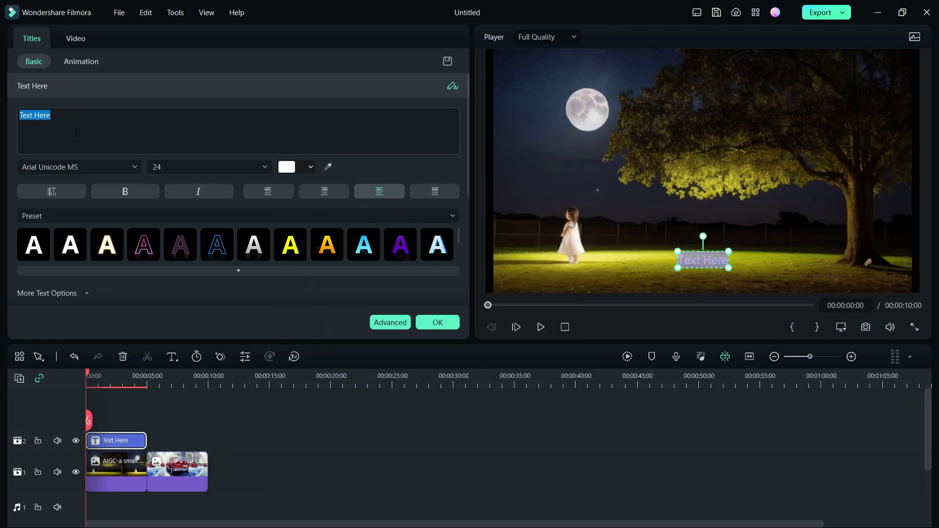
pyautogui.rightClick(48, 122)
pyautogui.click(66, 160)
pyautogui.click(201, 438)
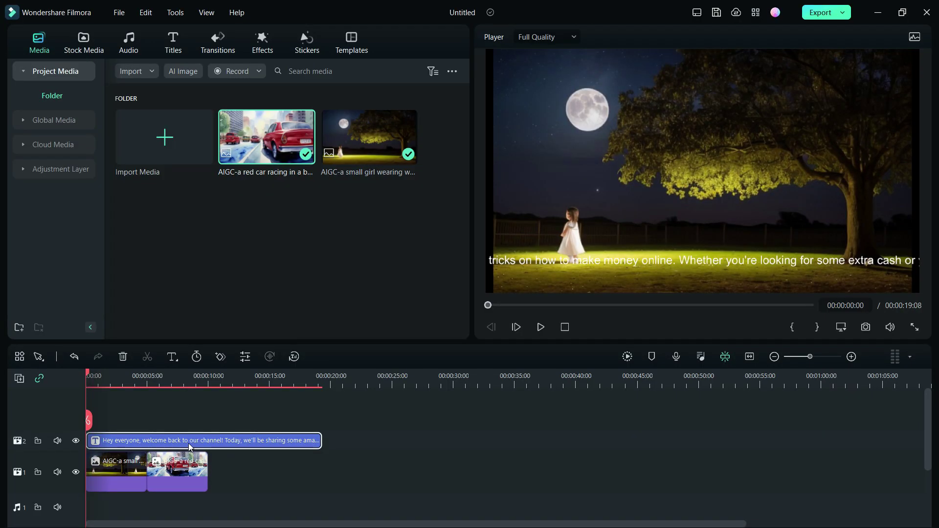
pyautogui.rightClick(190, 446)
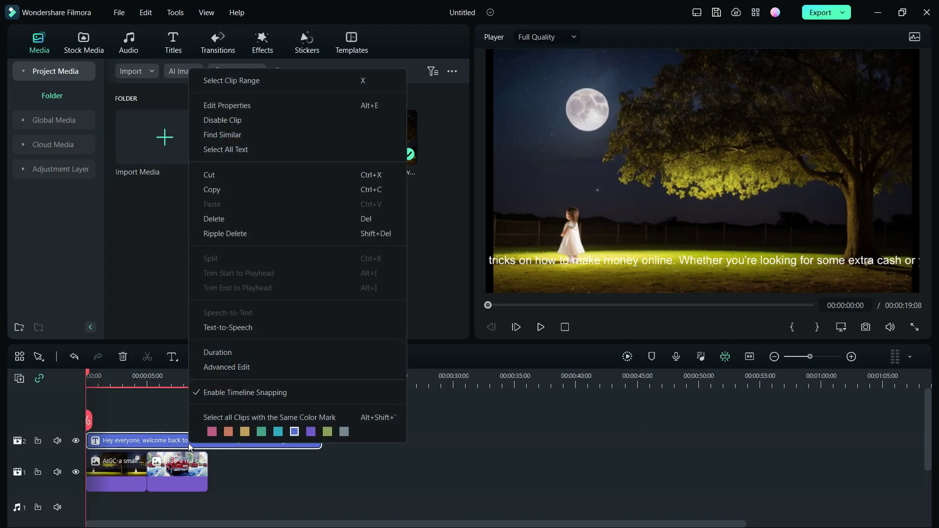
# Convert the title to speech with the Jack voice at Normal speed and pitch.
pyautogui.click(227, 329)
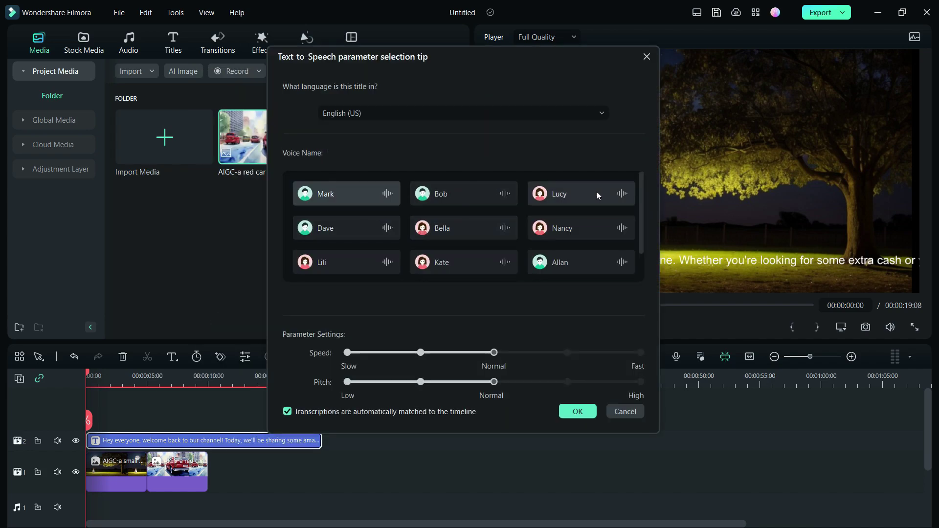
pyautogui.scroll(-1, 596, 192)
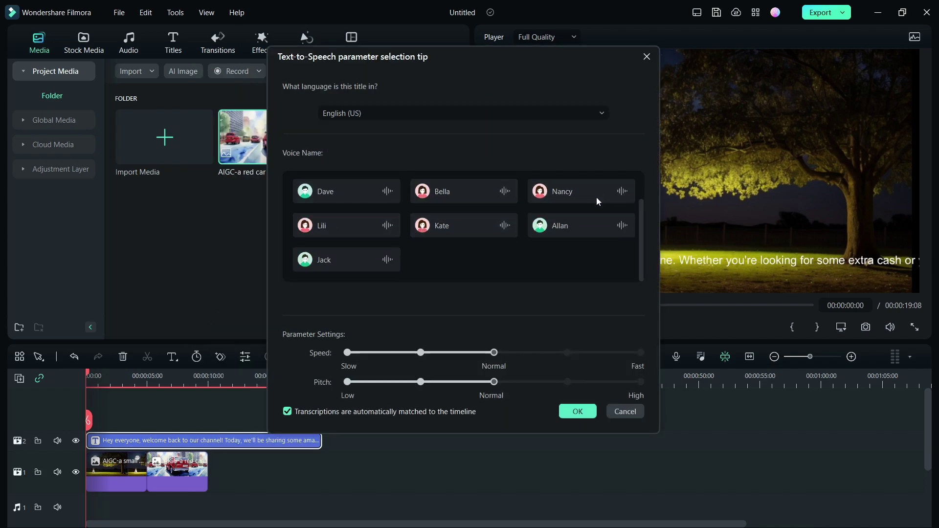
pyautogui.click(341, 257)
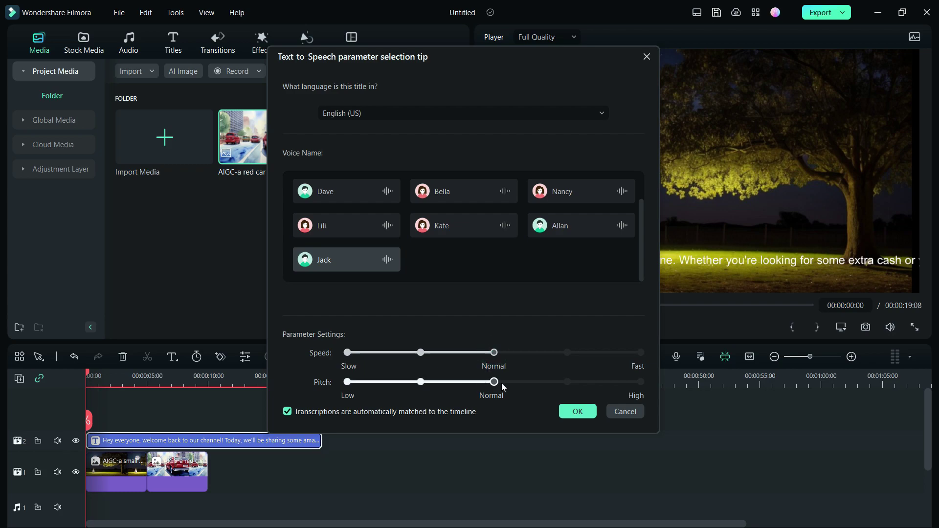
pyautogui.click(574, 411)
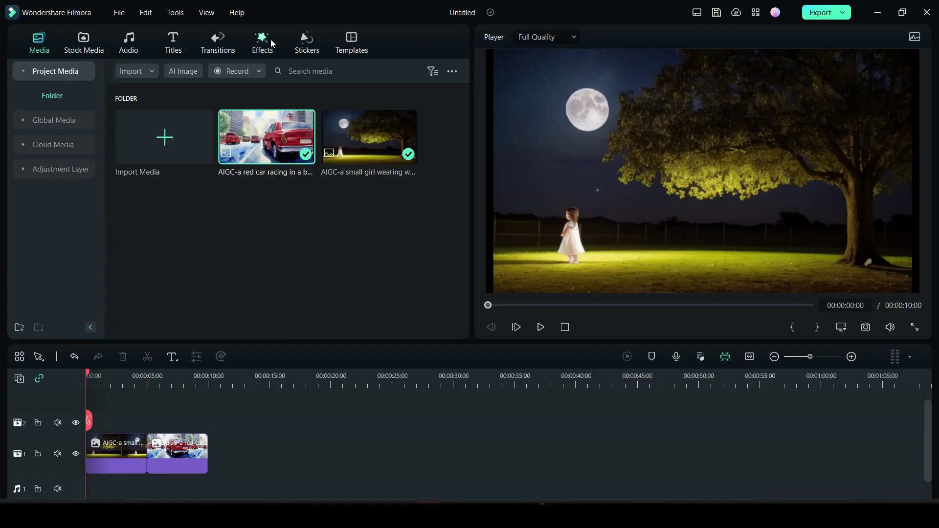
# Search the Effects library for superhero overlays.
pyautogui.click(262, 44)
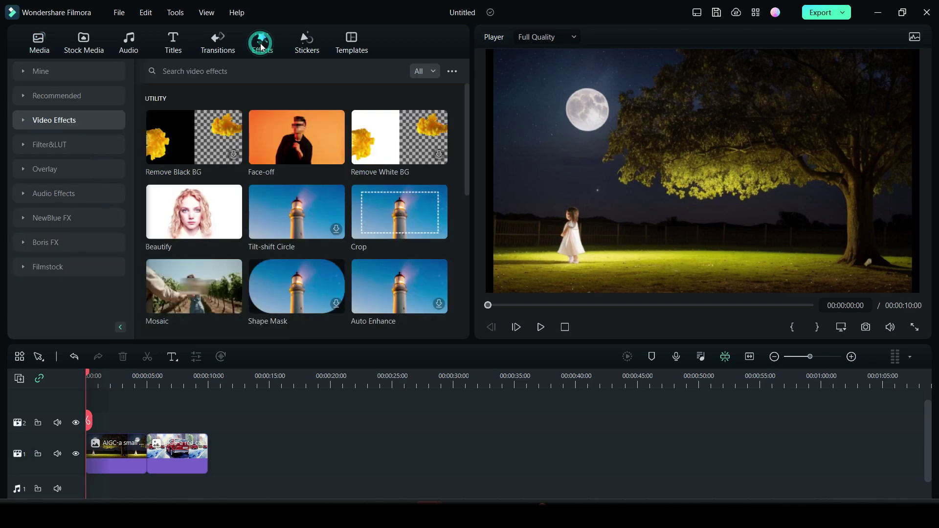
pyautogui.click(196, 71)
pyautogui.write('superhero')
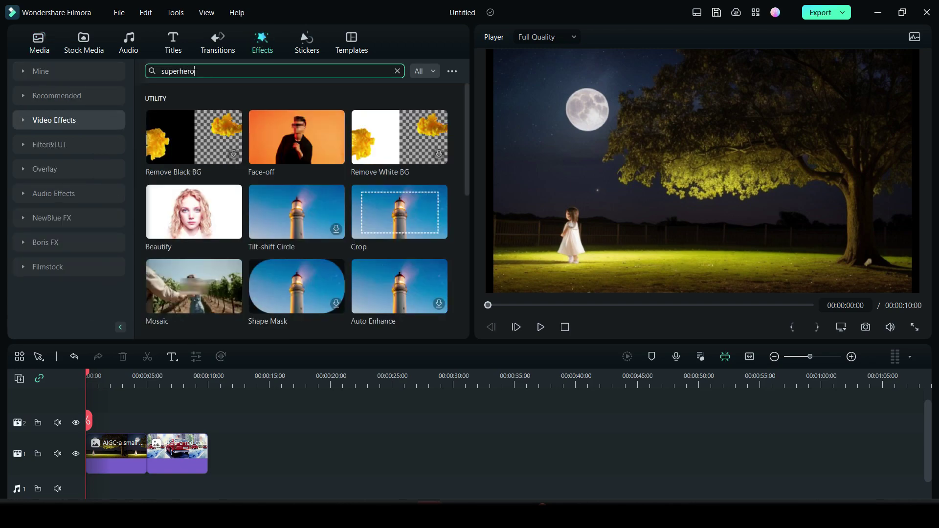
pyautogui.press('Return')
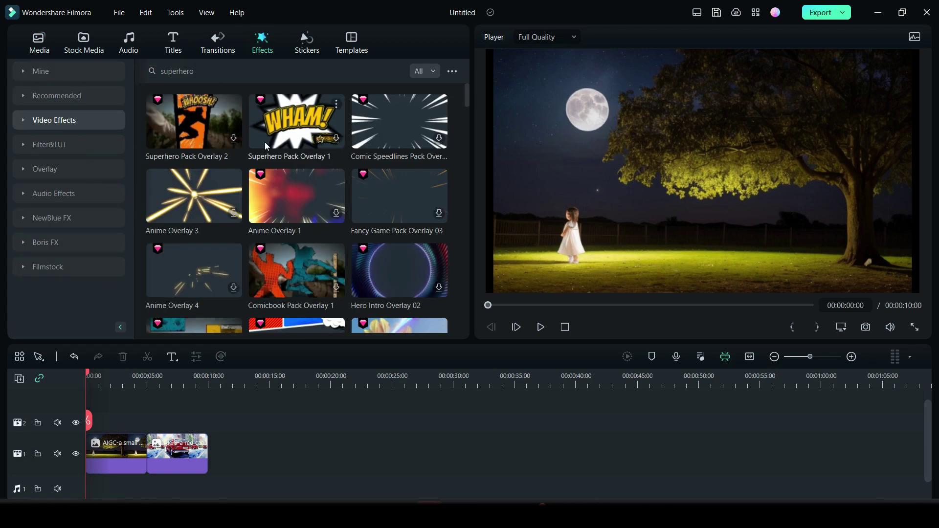
# Preview the Superhero, Comicbook and Anime overlays, then apply Magical Energy Overlay 03 to the first clip.
pyautogui.click(299, 119)
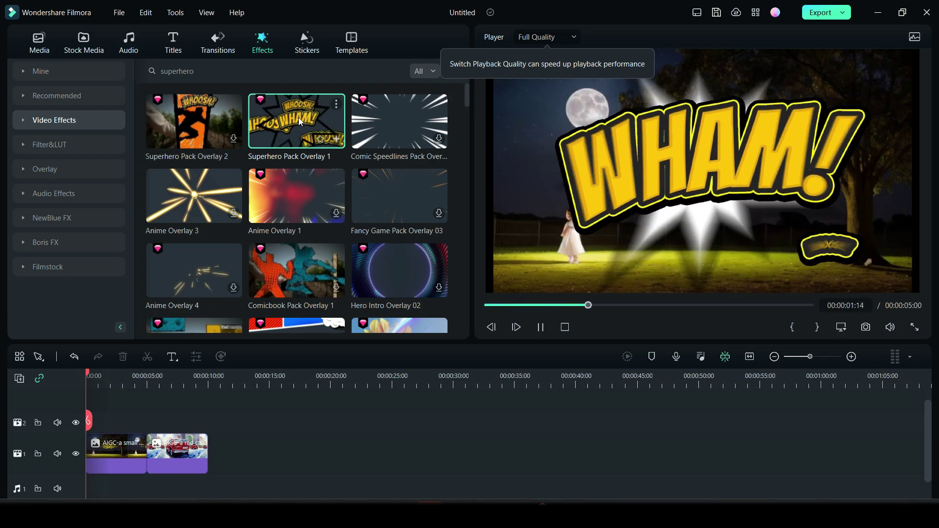
pyautogui.click(301, 268)
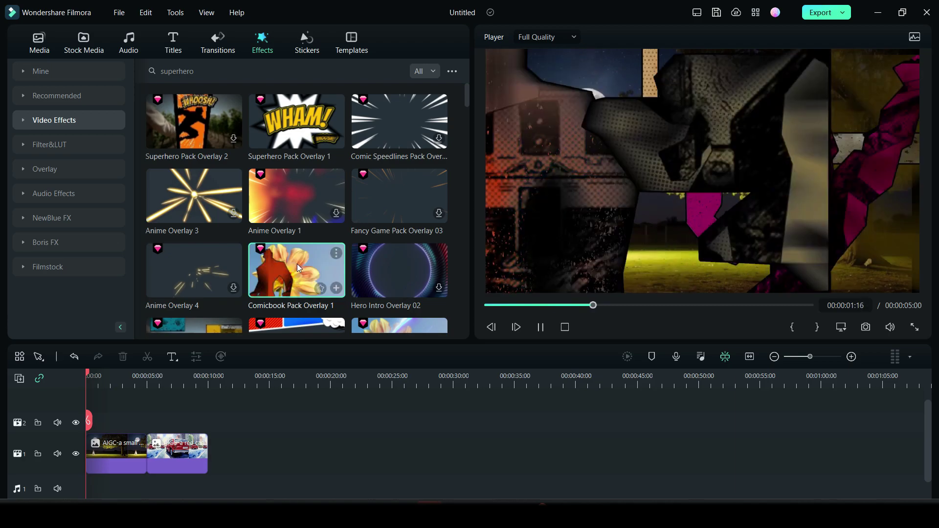
pyautogui.click(196, 194)
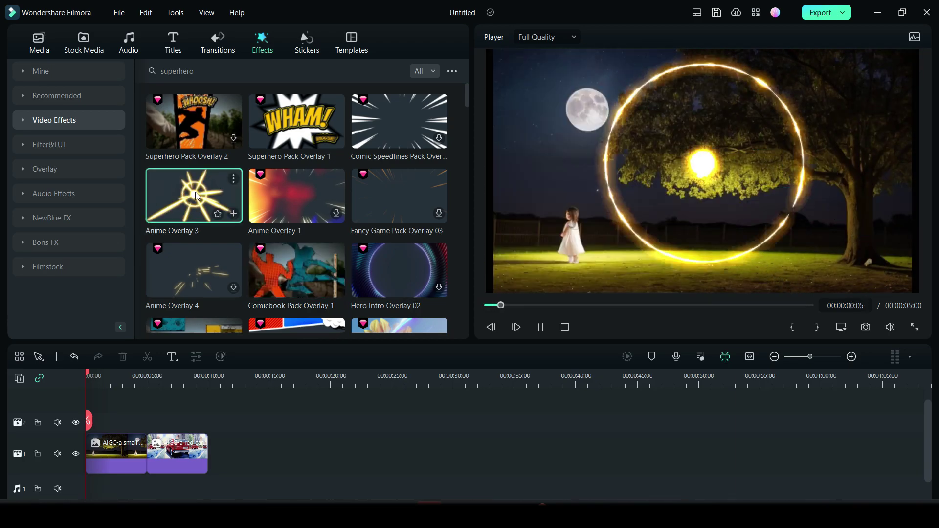
pyautogui.scroll(-5, 400, 161)
pyautogui.click(400, 161)
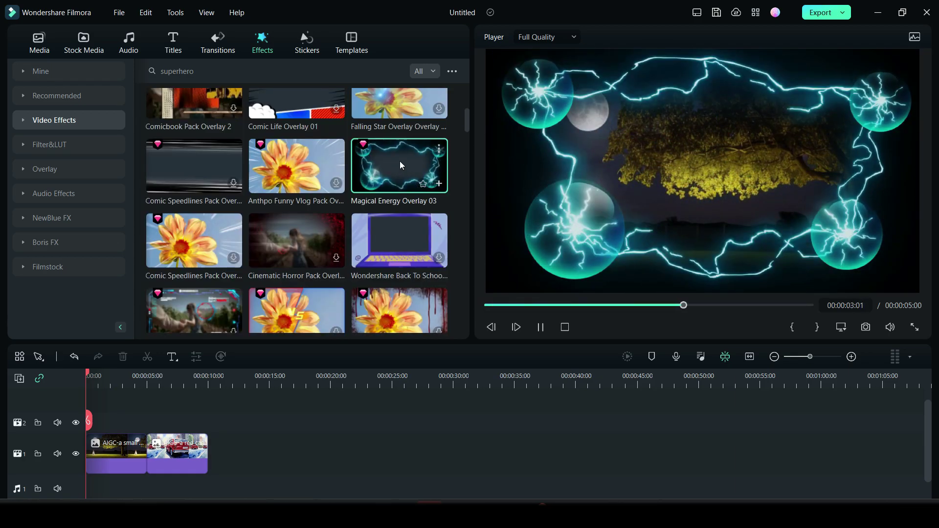
pyautogui.moveTo(400, 166); pyautogui.dragTo(109, 456)
# Add a Rectangle mask to the first clip's Magical Energy overlay.
pyautogui.click(112, 456)
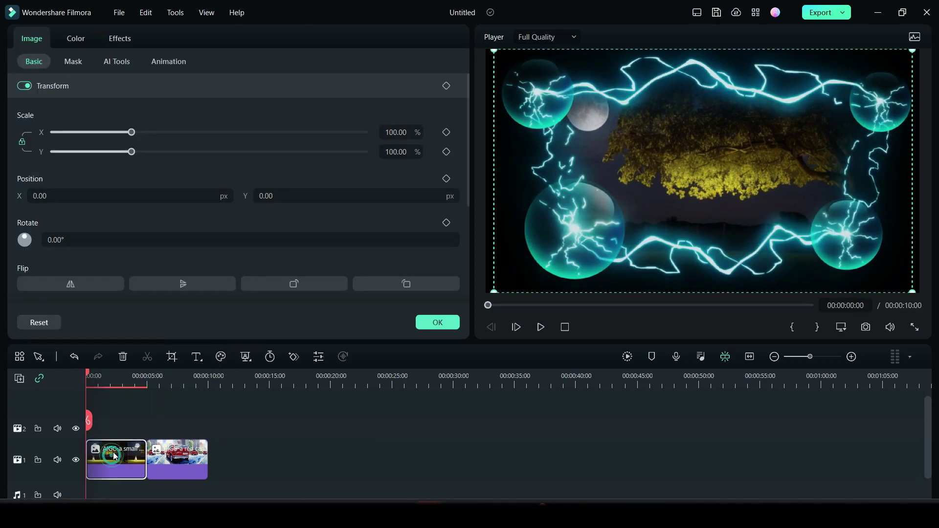
pyautogui.click(124, 41)
pyautogui.click(138, 86)
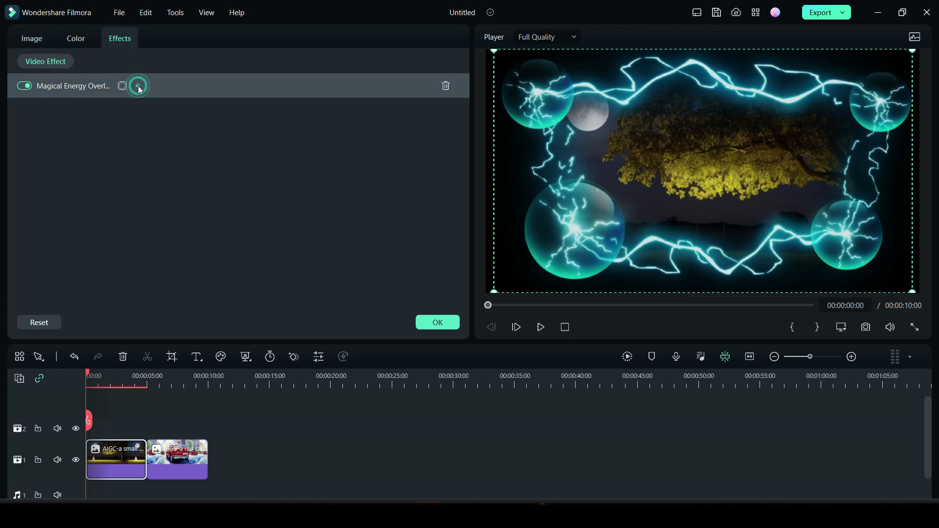
pyautogui.click(137, 86)
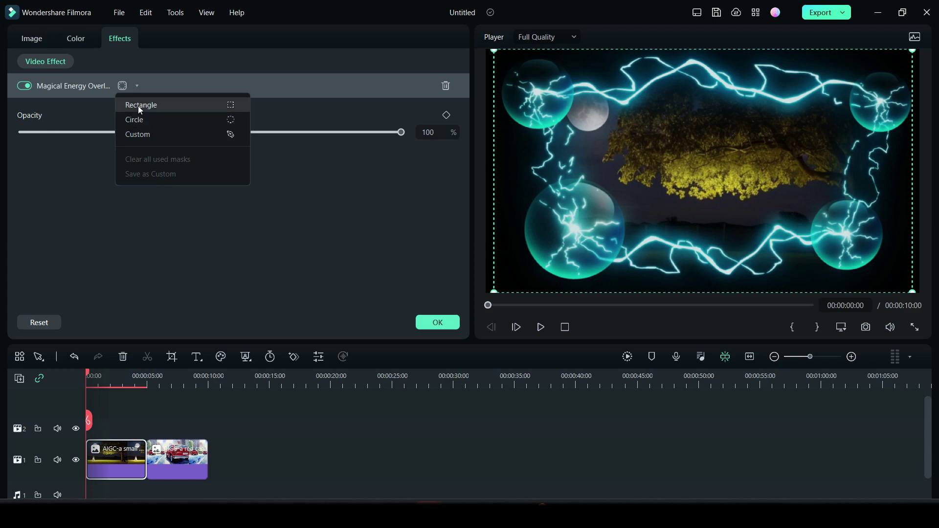
pyautogui.click(139, 106)
# Fit the mask down to the horizon, curve it around the tree trunk, and play back the result.
pyautogui.moveTo(636, 132); pyautogui.dragTo(711, 221)
pyautogui.moveTo(493, 170); pyautogui.dragTo(495, 199)
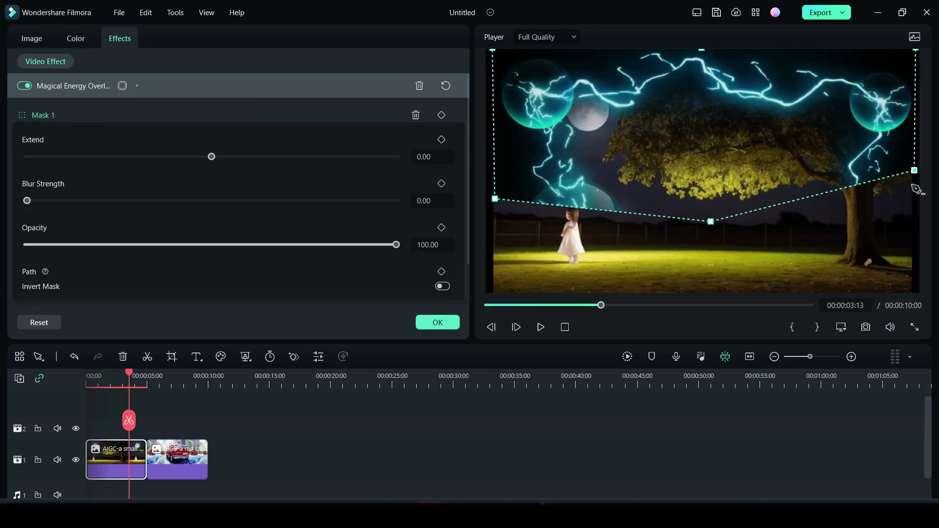
pyautogui.moveTo(914, 170); pyautogui.dragTo(911, 214)
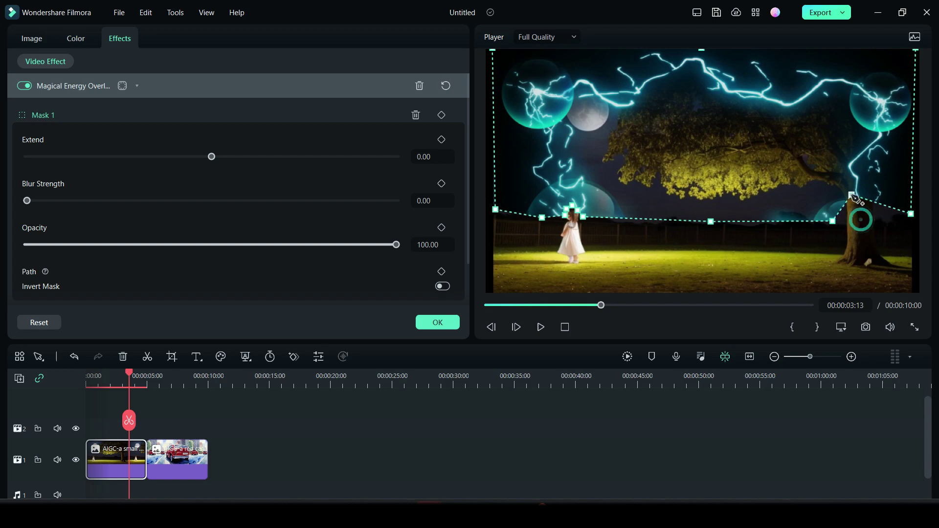
pyautogui.click(875, 147)
pyautogui.click(888, 174)
pyautogui.click(873, 195)
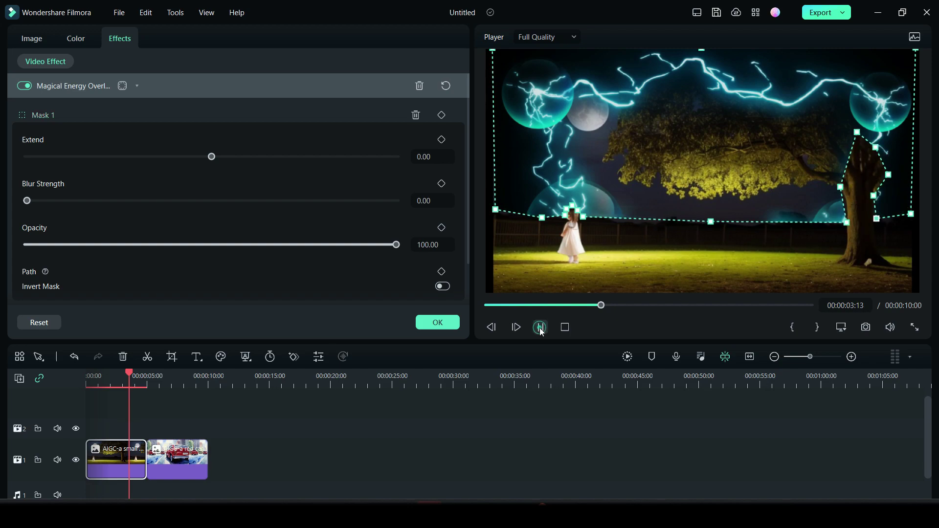
pyautogui.click(129, 39)
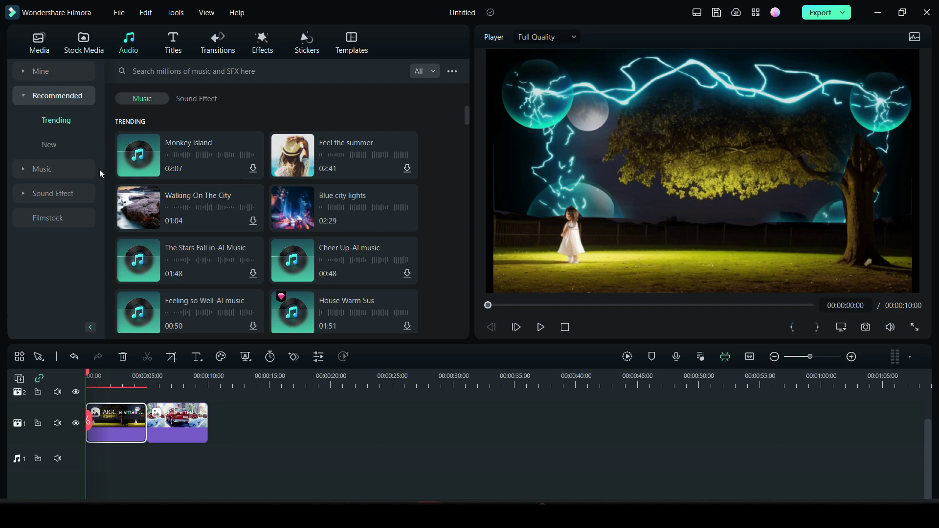
# Add the Boom 'Fighting Movie Explosion' sound effect to the audio track and play the timeline.
pyautogui.click(26, 193)
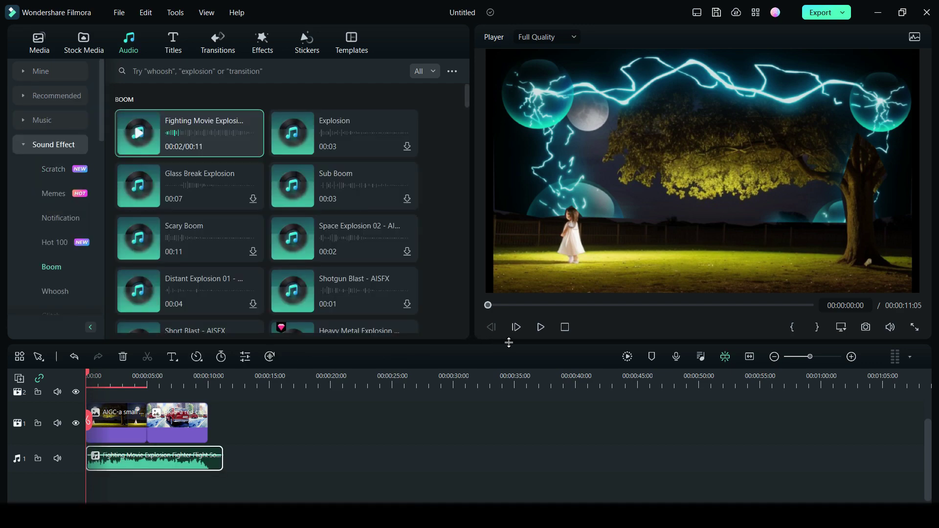
pyautogui.click(540, 335)
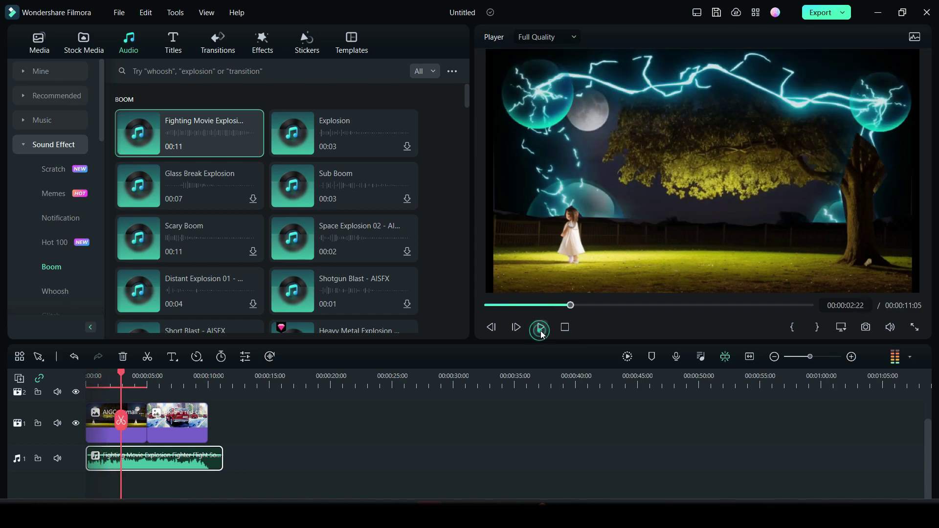
pyautogui.click(263, 43)
# Preview Audio Visualizer effects and place Iridescent Wave 2 on track 2 above the first image.
pyautogui.click(70, 241)
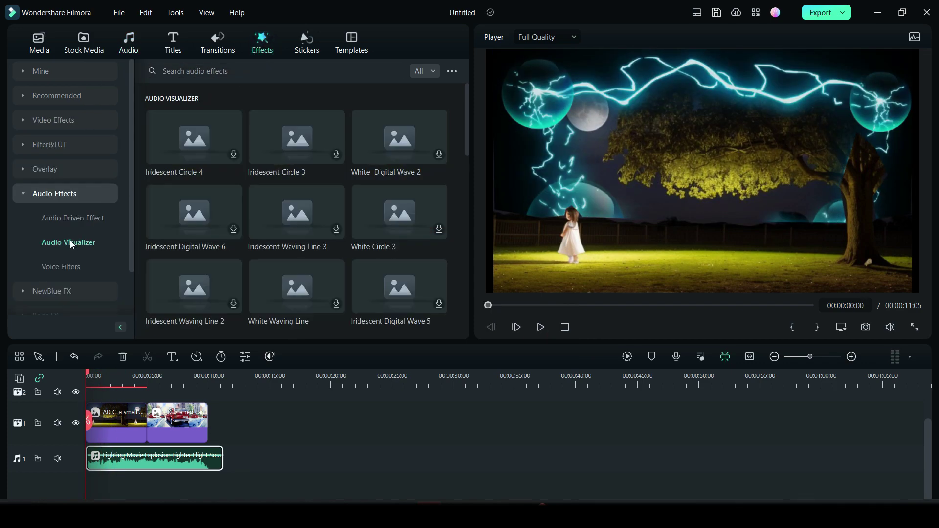
pyautogui.click(299, 140)
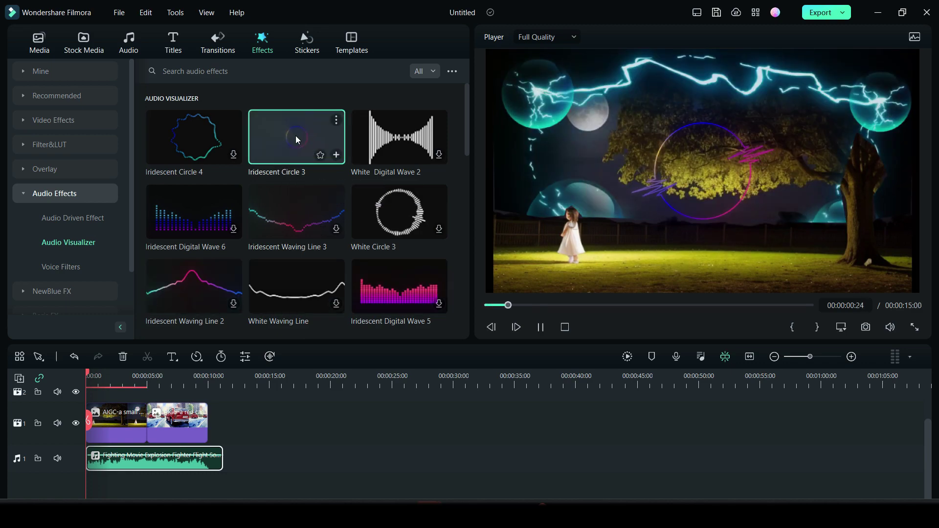
pyautogui.click(396, 217)
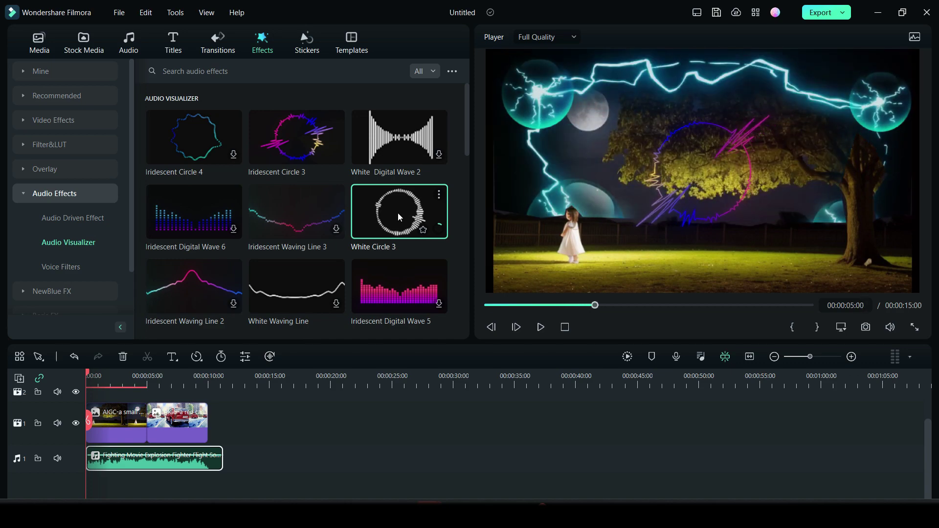
pyautogui.scroll(-5, 401, 178)
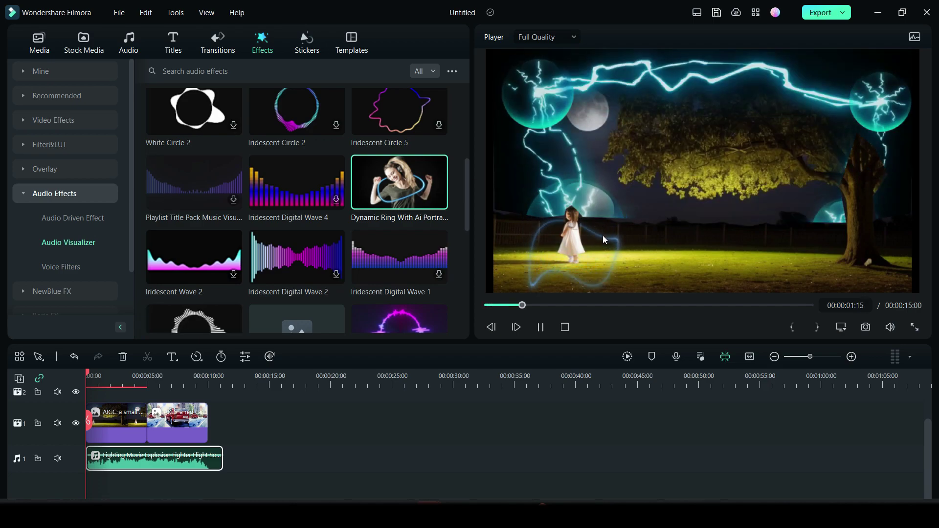
pyautogui.scroll(-2, 196, 176)
pyautogui.moveTo(194, 172); pyautogui.dragTo(98, 440)
# Enlarge the Iridescent Wave 2 visualizer's Scale Y and Scale X, confirm, then stop preview playback.
pyautogui.doubleClick(118, 440)
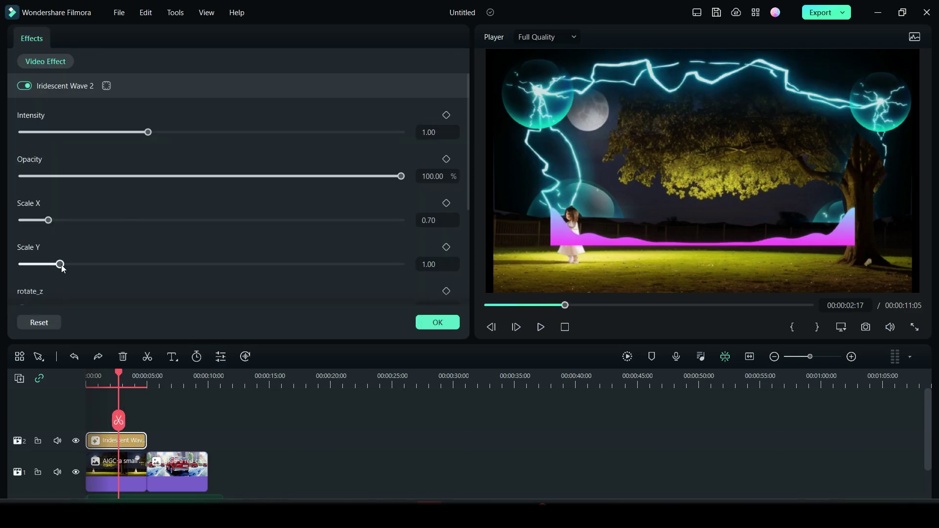
pyautogui.moveTo(62, 267); pyautogui.dragTo(75, 264)
pyautogui.moveTo(48, 220); pyautogui.dragTo(63, 220)
pyautogui.click(437, 322)
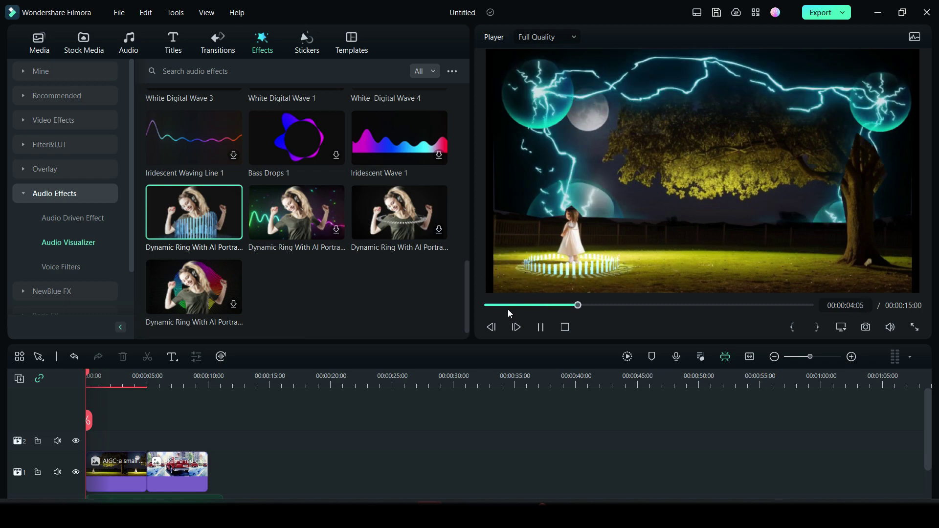
pyautogui.click(540, 328)
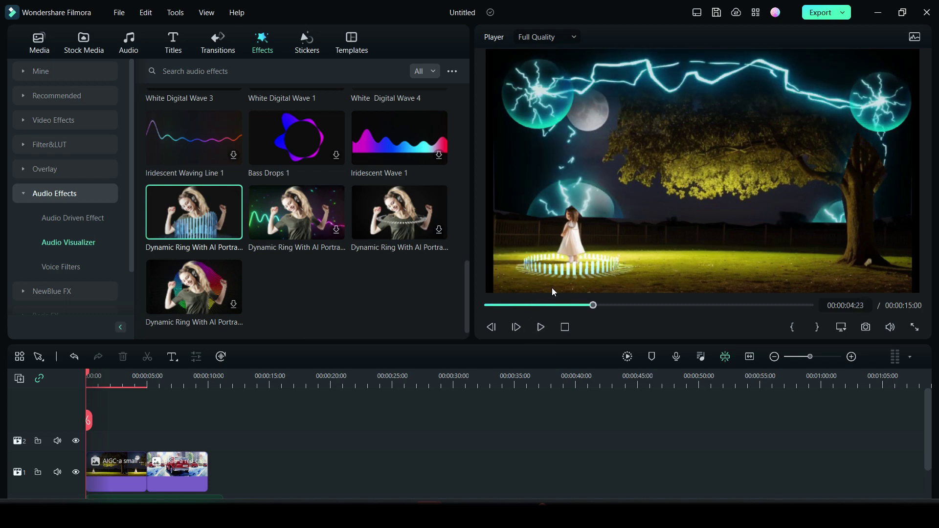